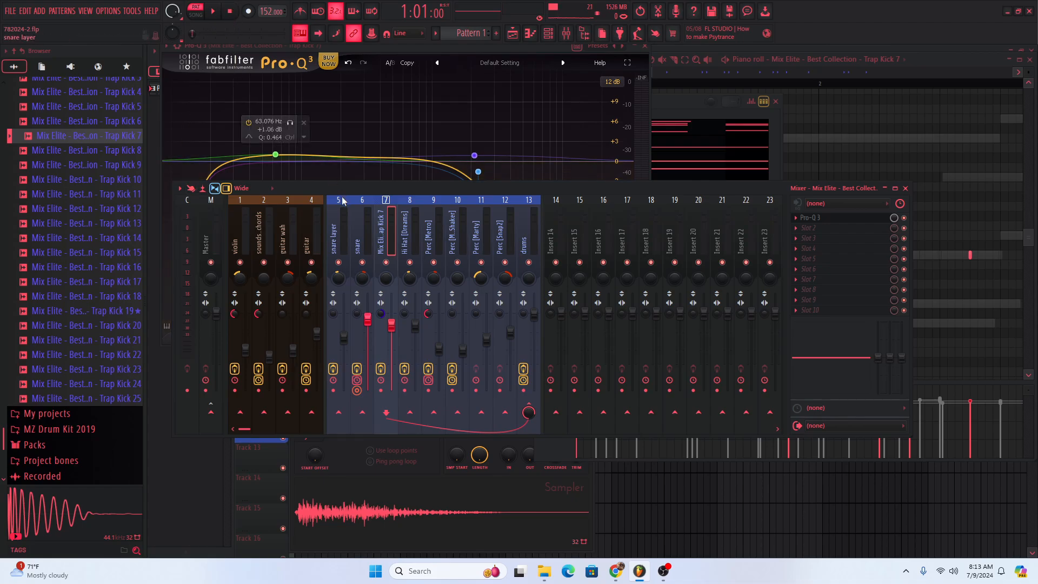
# - Compare pattern playback with the drums bus effects enabled and bypassed, and leave the effects enabled
pyautogui.click(215, 12)
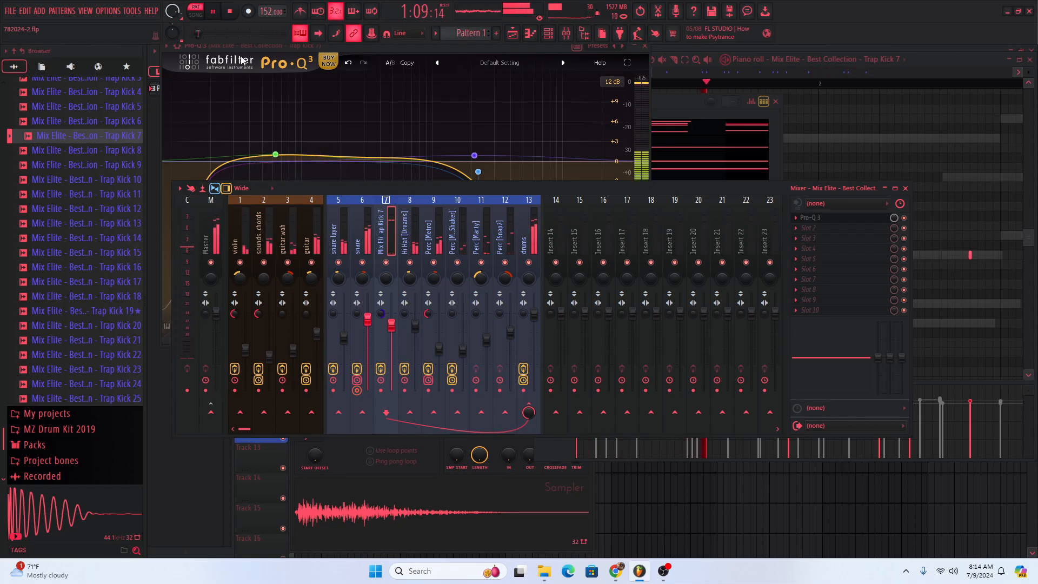
pyautogui.click(231, 11)
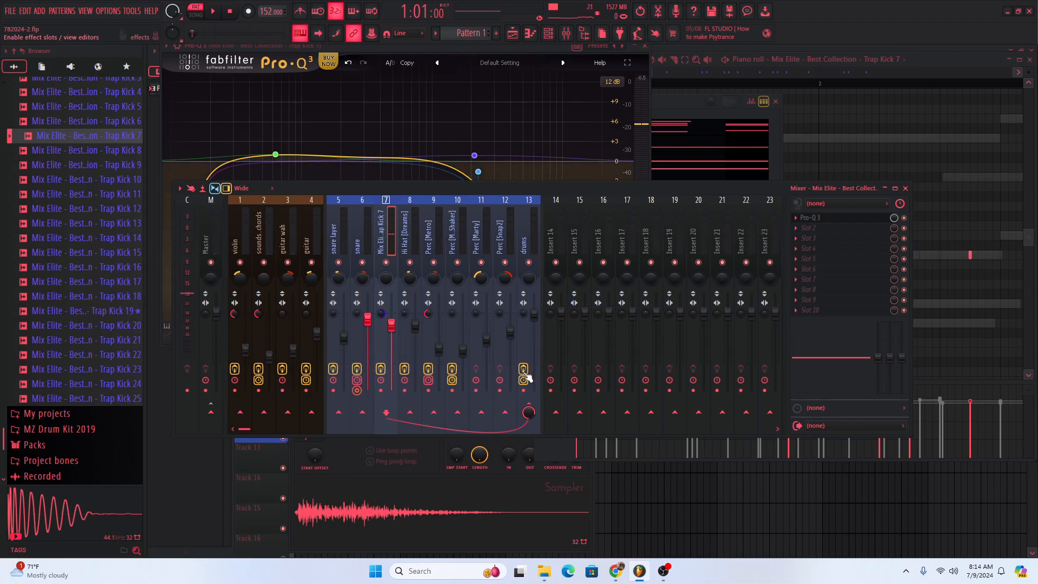
pyautogui.click(525, 377)
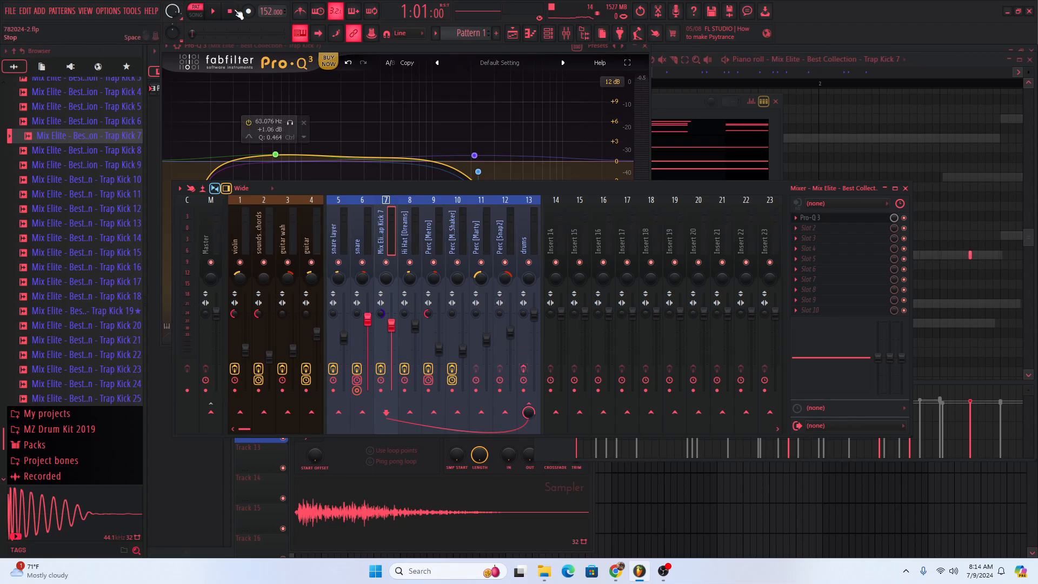
pyautogui.click(209, 15)
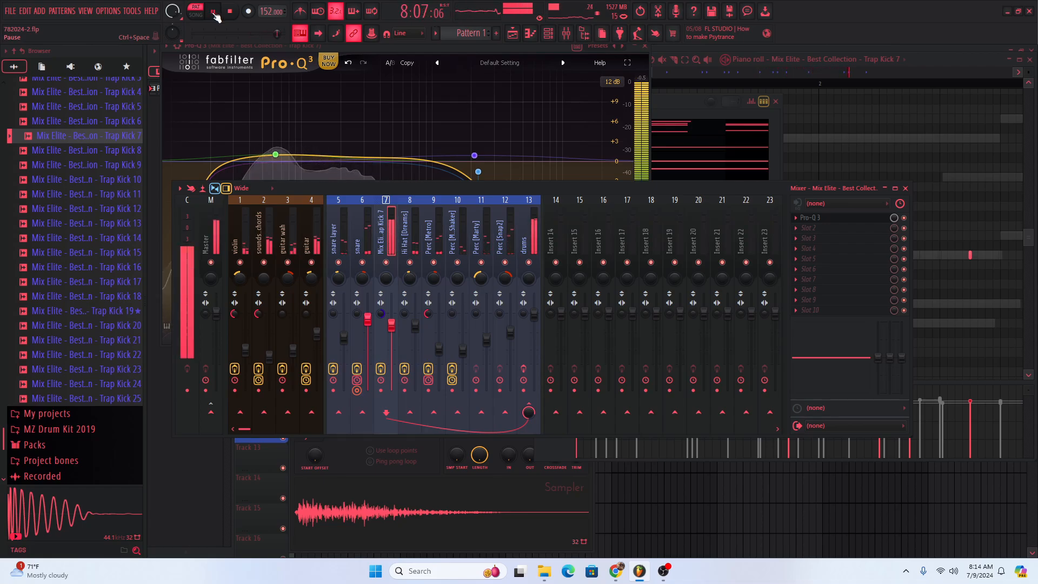
pyautogui.press('space')
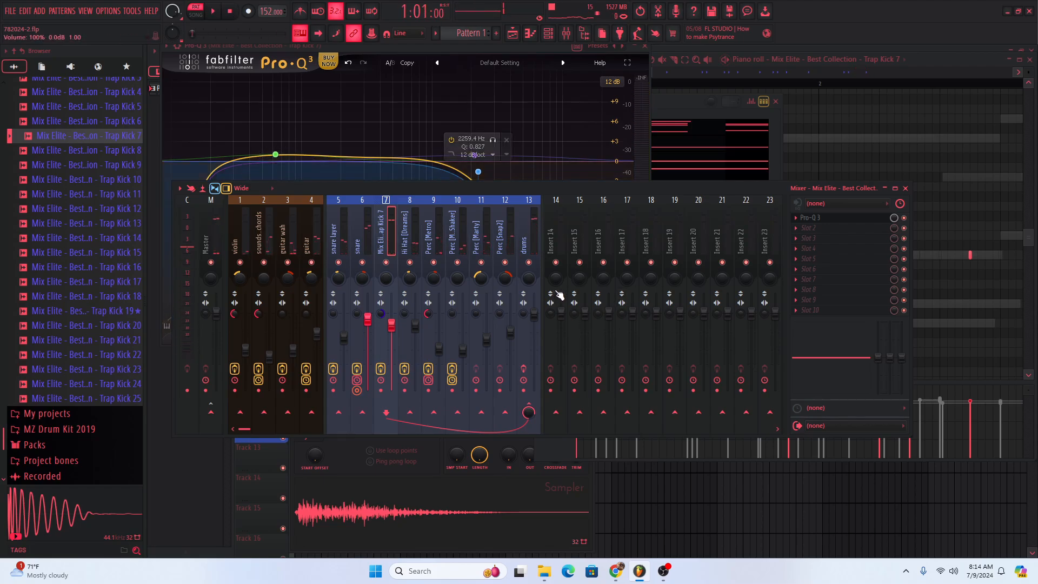
pyautogui.click(523, 369)
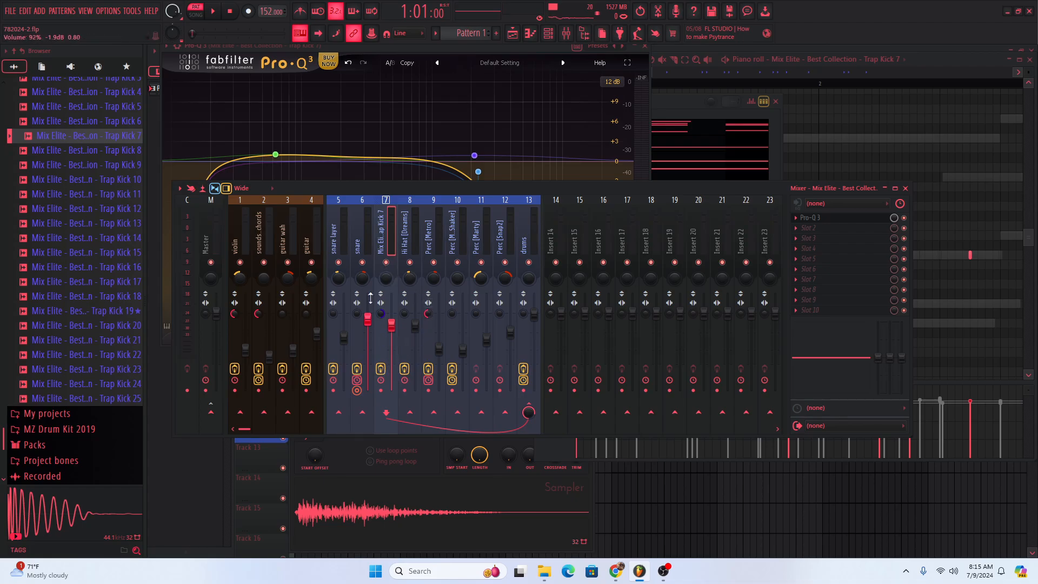
# - Solo the Trap Kick 7 mixer track during playback, compare it with the drums bus effects off and on, and unsolo it
pyautogui.click(213, 11)
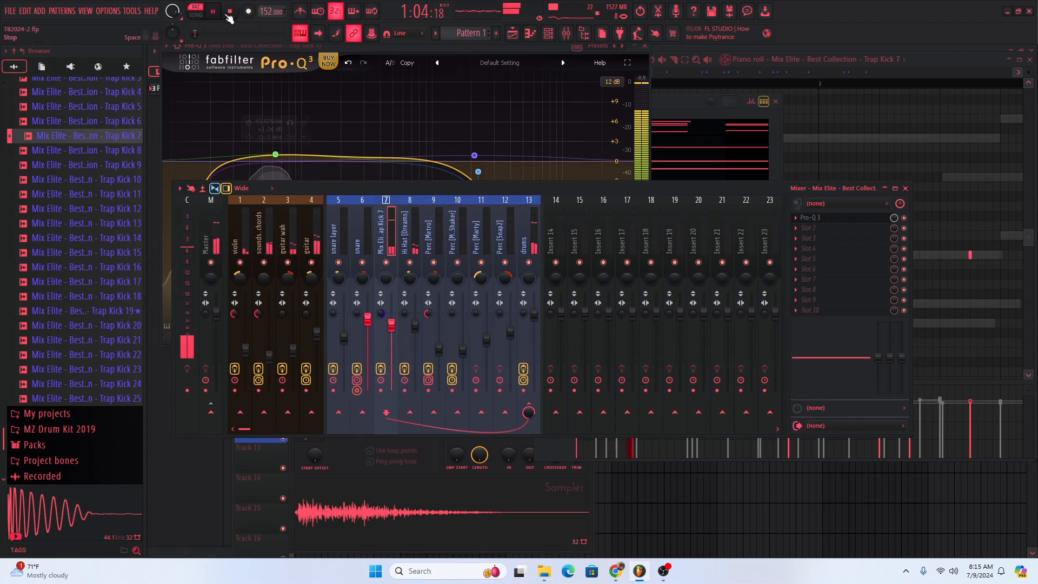
pyautogui.rightClick(378, 265)
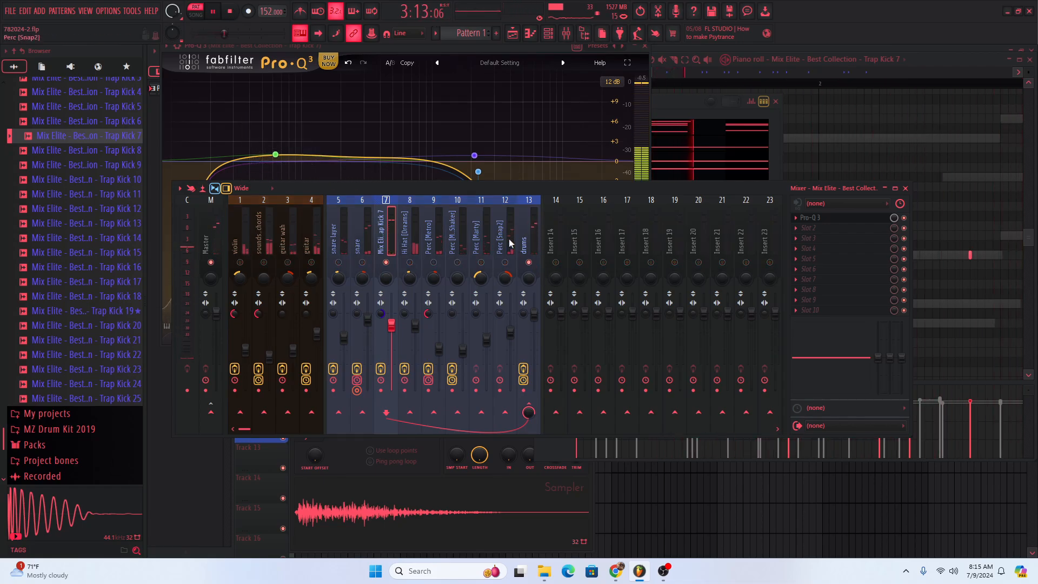
pyautogui.click(523, 371)
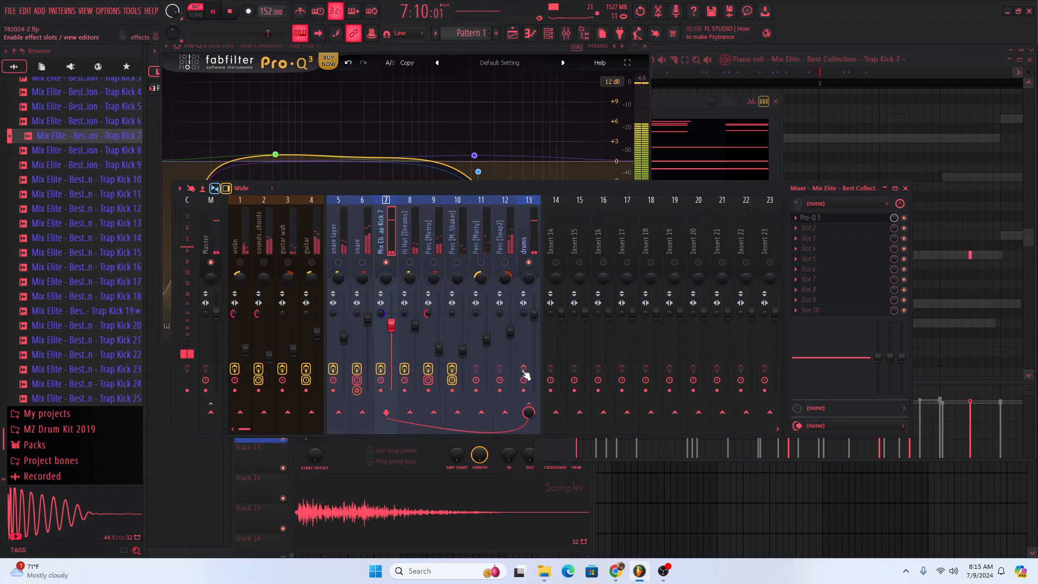
pyautogui.click(523, 371)
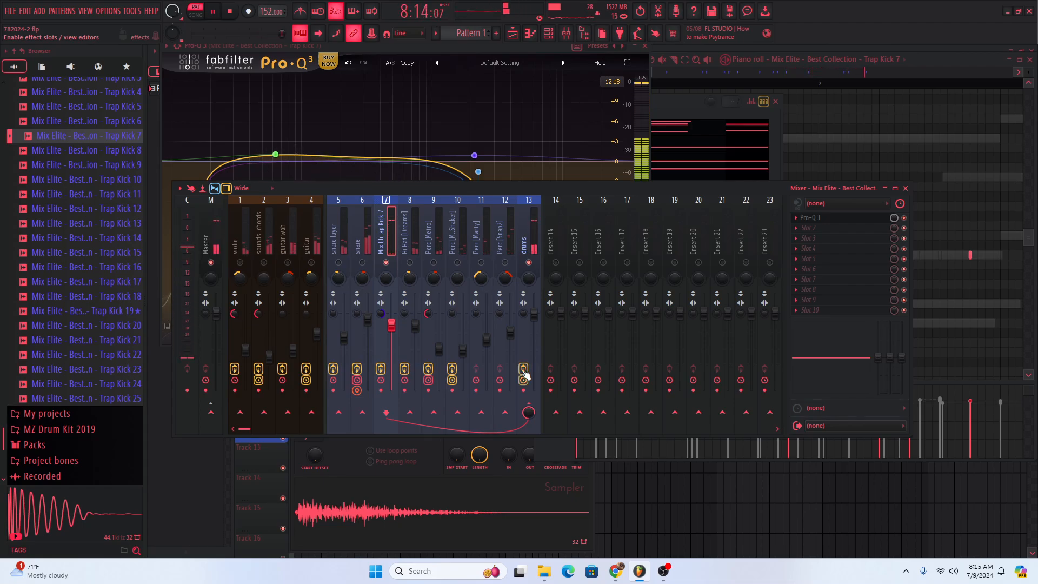
pyautogui.rightClick(386, 263)
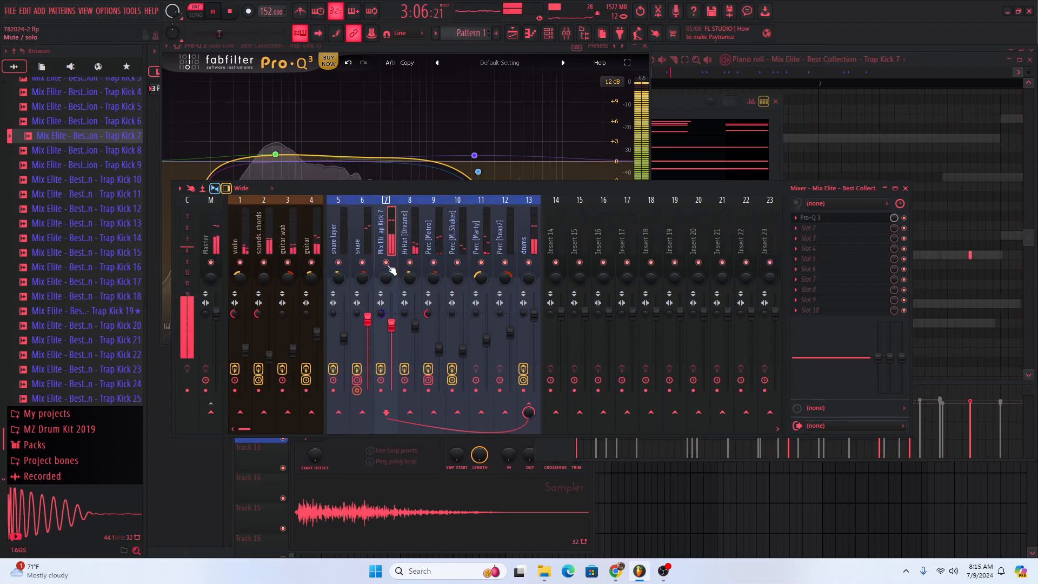
pyautogui.press('space')
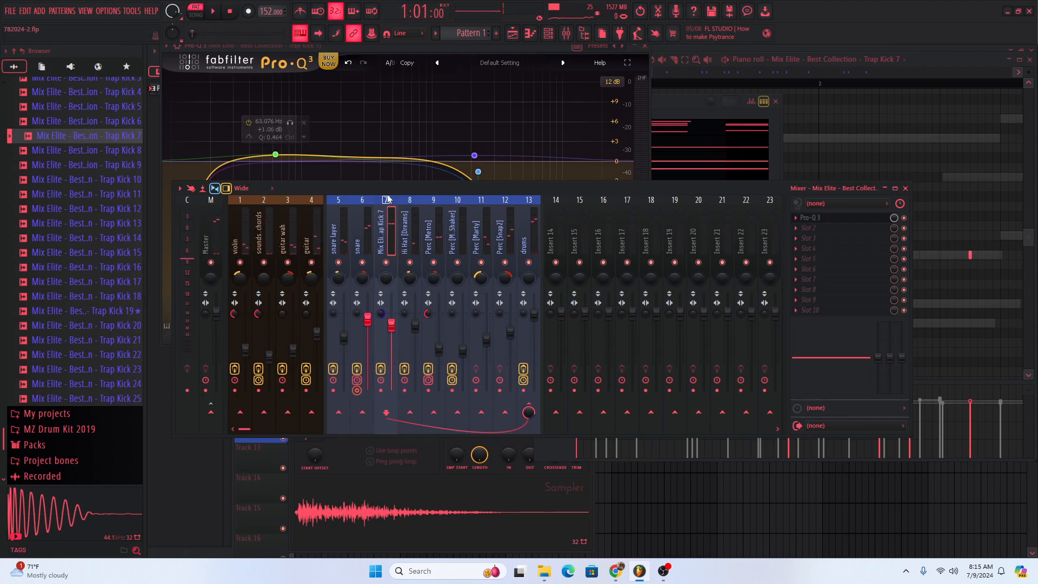
# - Bring the channel rack forward and inspect the guitar channel's Xpand!2 instrument, closing it when done
pyautogui.click(676, 105)
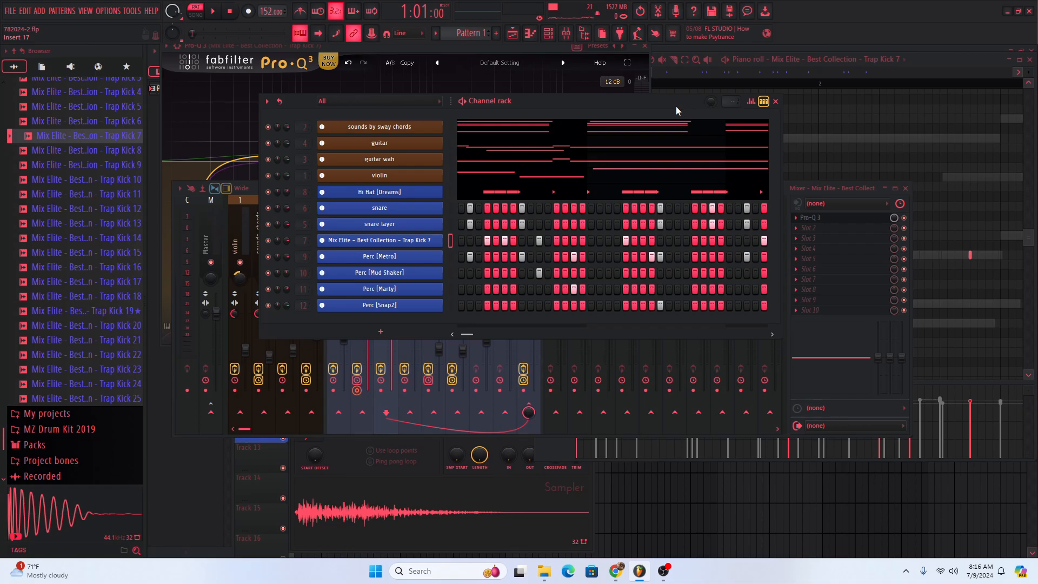
pyautogui.moveTo(672, 105); pyautogui.dragTo(821, 108)
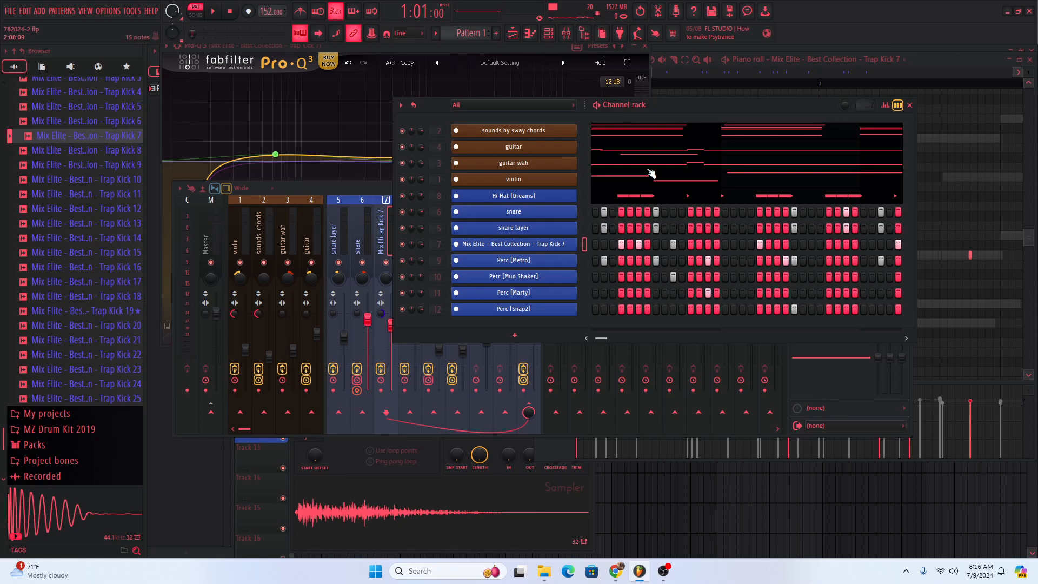
pyautogui.click(539, 153)
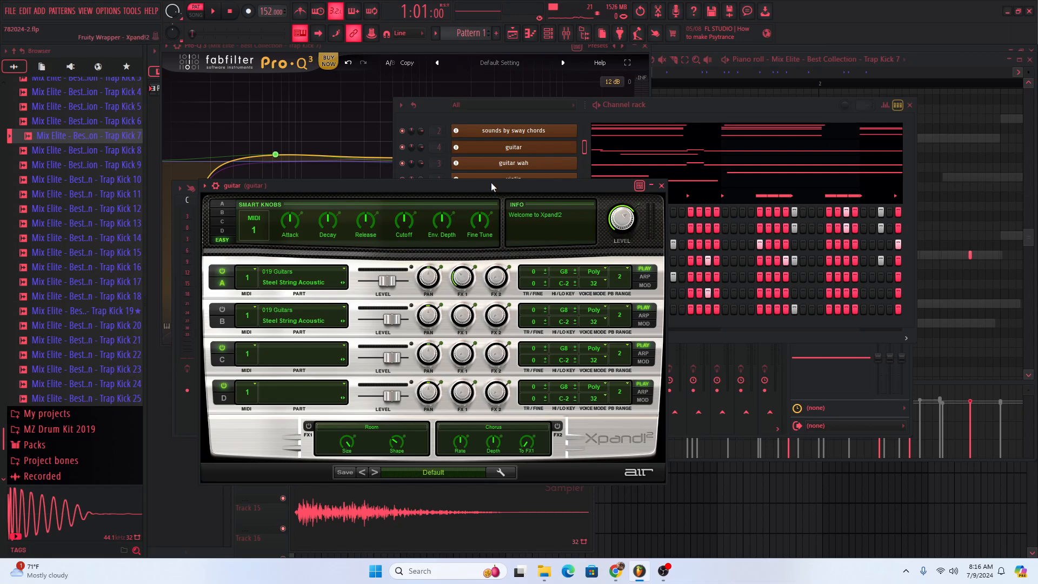
pyautogui.moveTo(491, 184); pyautogui.dragTo(735, 116)
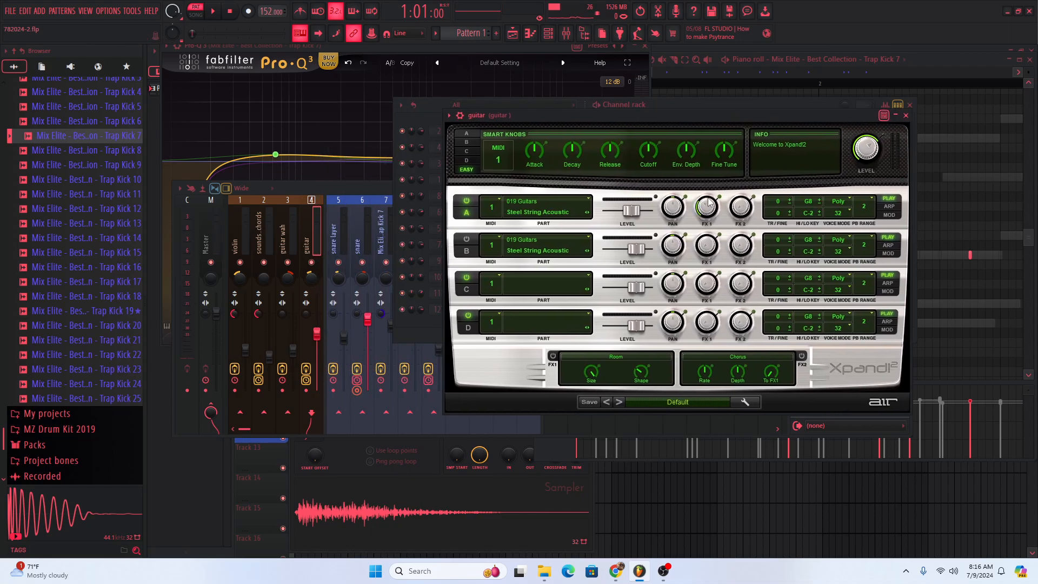
pyautogui.click(905, 115)
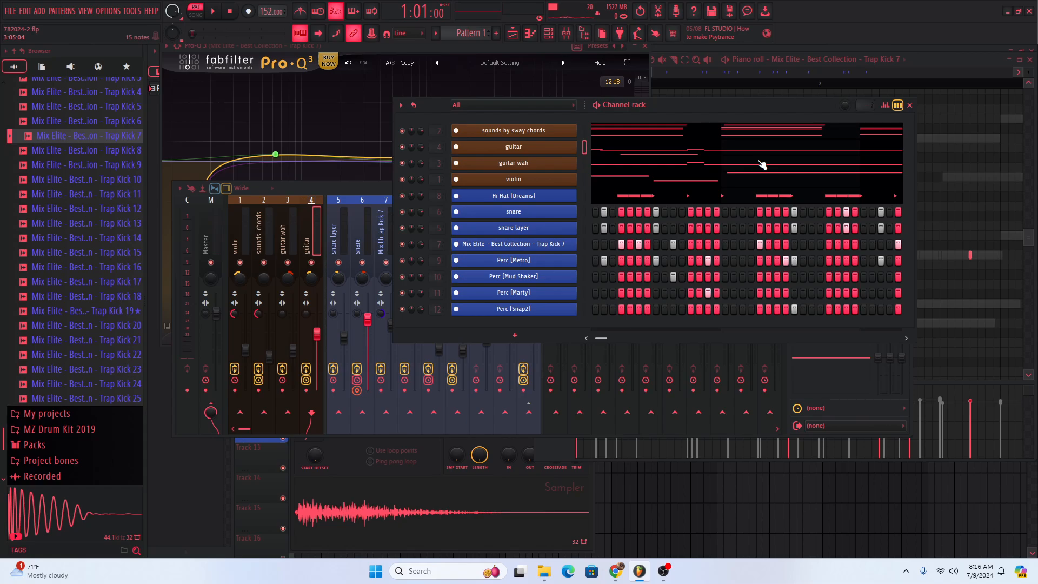
# - Bring the mixer forward and check the effect slots of the Perc [Snap2], Perc [Marty] and drums tracks
pyautogui.click(362, 199)
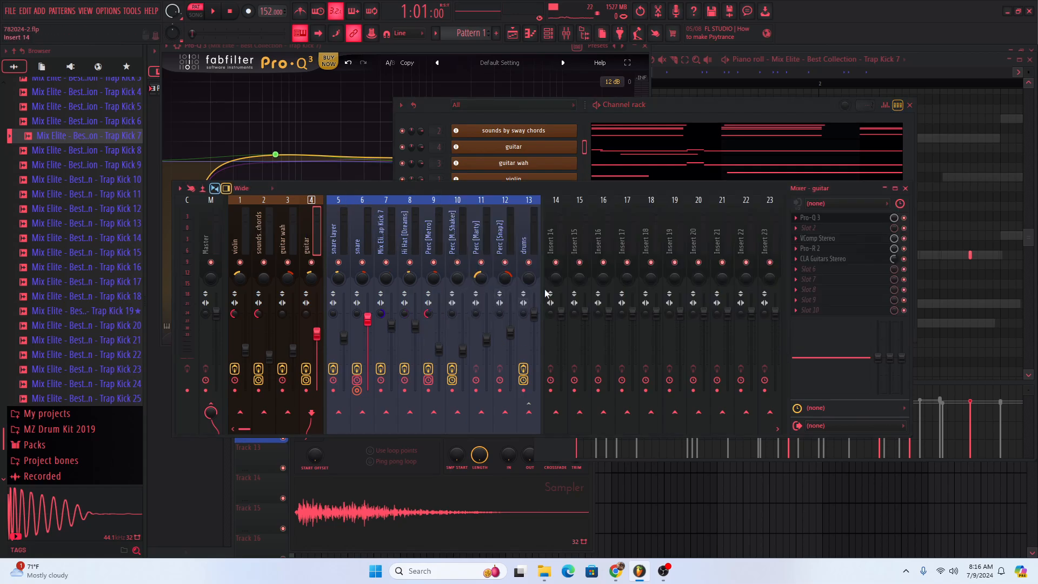
pyautogui.click(525, 243)
pyautogui.click(500, 233)
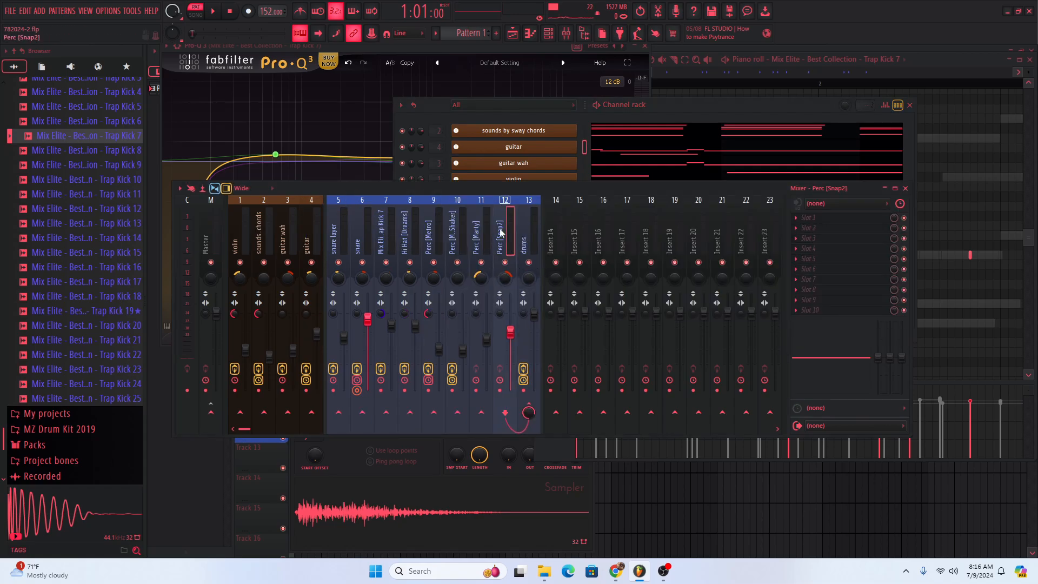
pyautogui.click(483, 233)
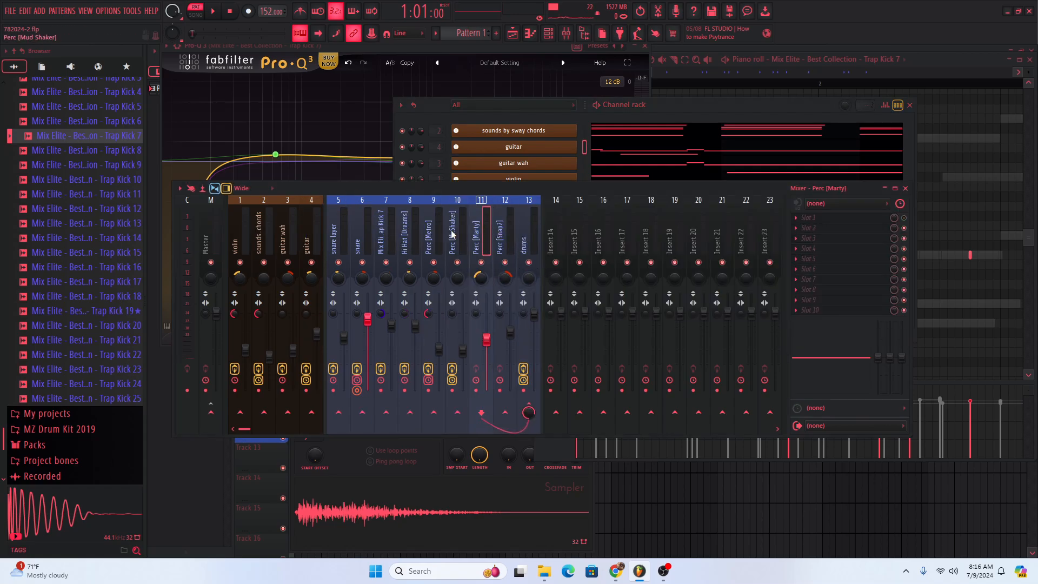
pyautogui.click(523, 225)
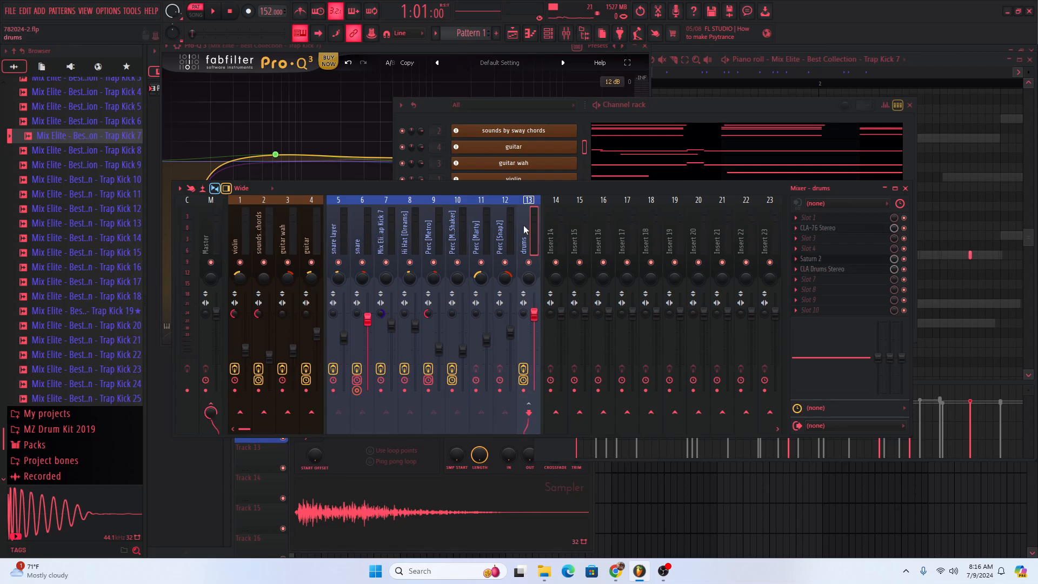
# - Examine the CLA-76 Stereo compressor and its preset list on the drums bus, and close the plugin
pyautogui.click(836, 231)
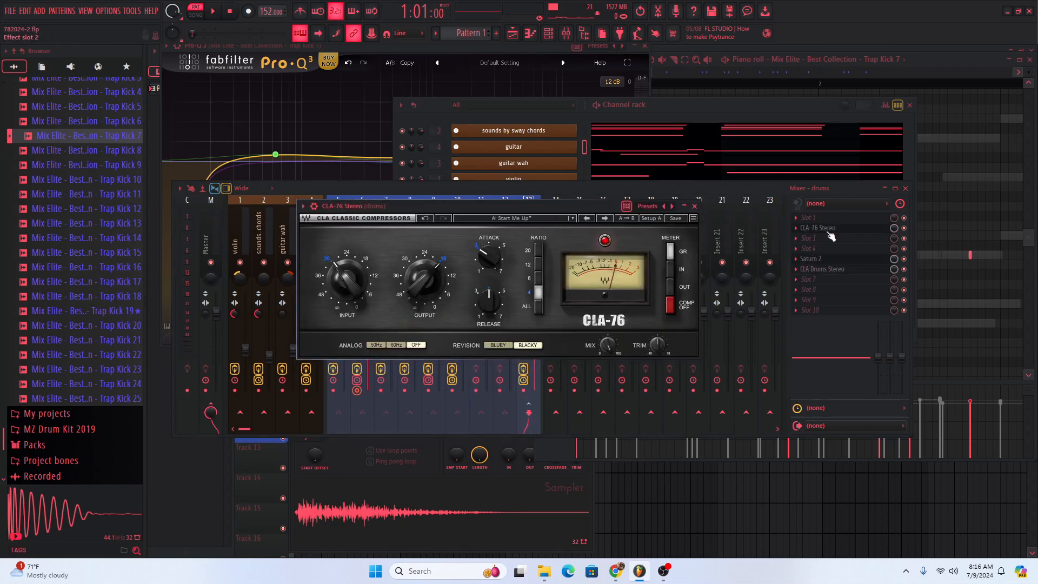
pyautogui.click(510, 218)
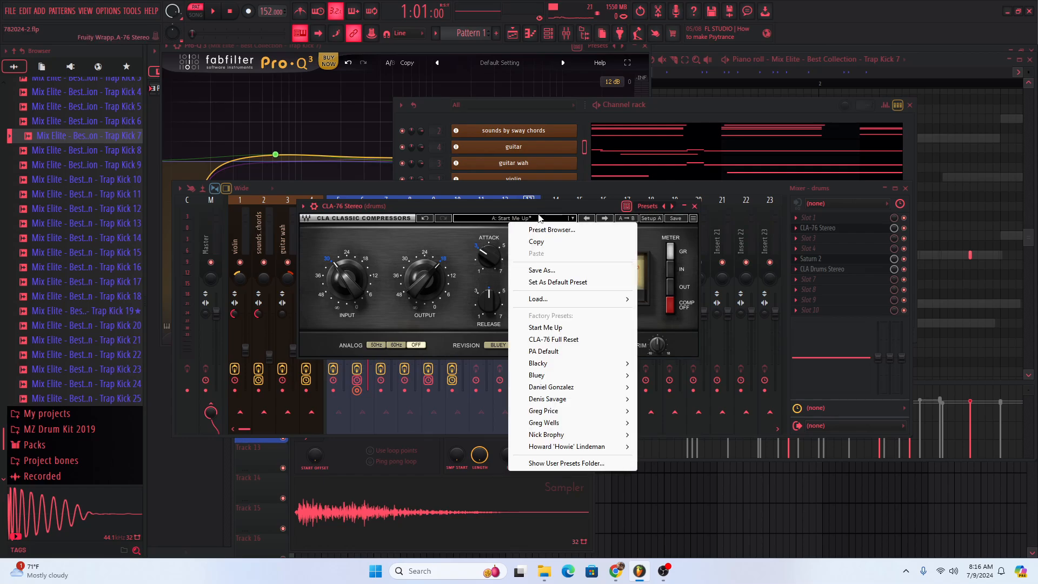
pyautogui.click(539, 218)
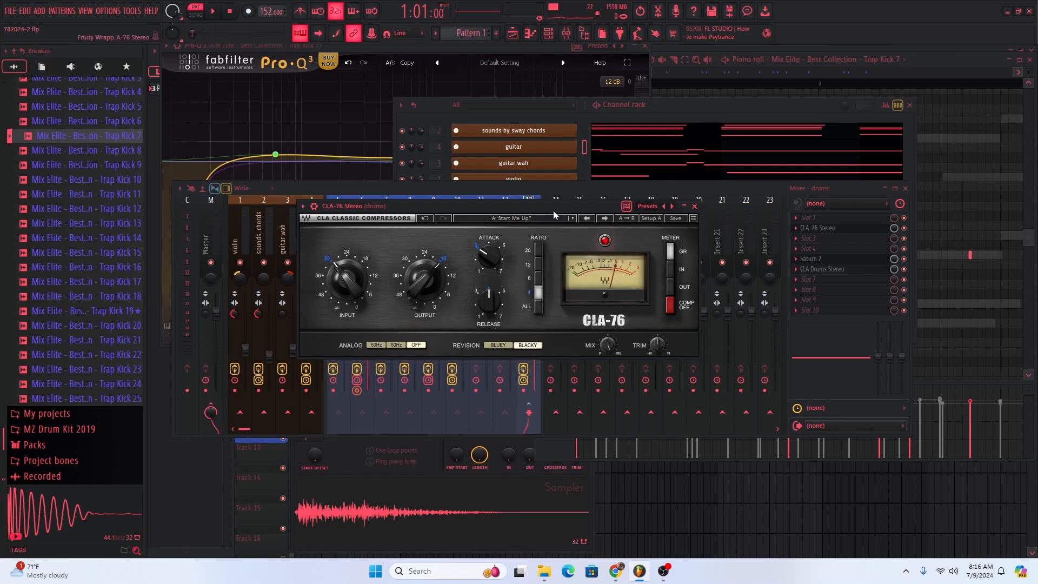
pyautogui.click(693, 206)
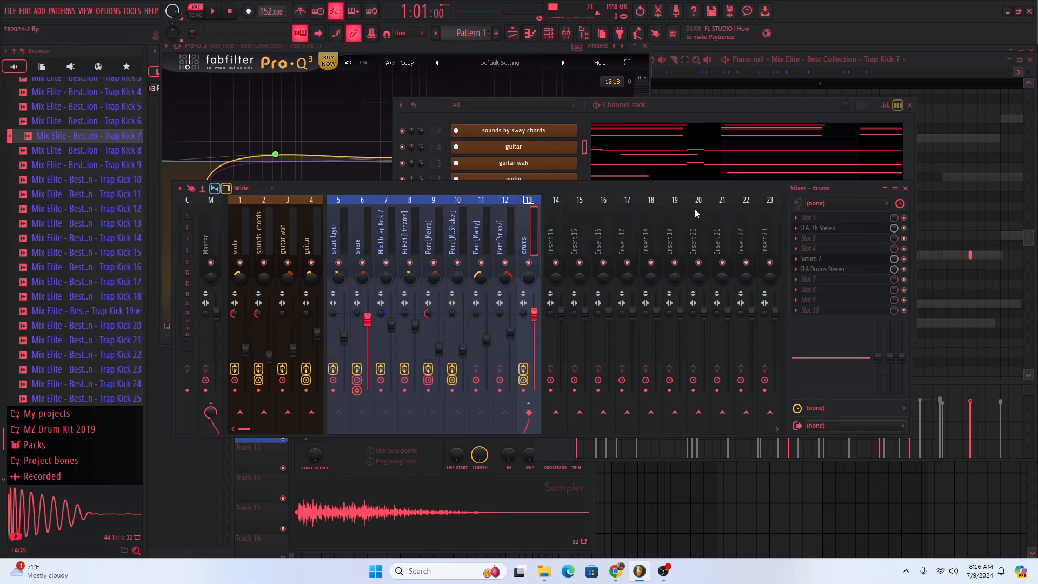
# - Examine the Saturn 2 settings on the drums bus, close the plugin, and check the CLA Drums Stereo slot's mute options
pyautogui.click(832, 259)
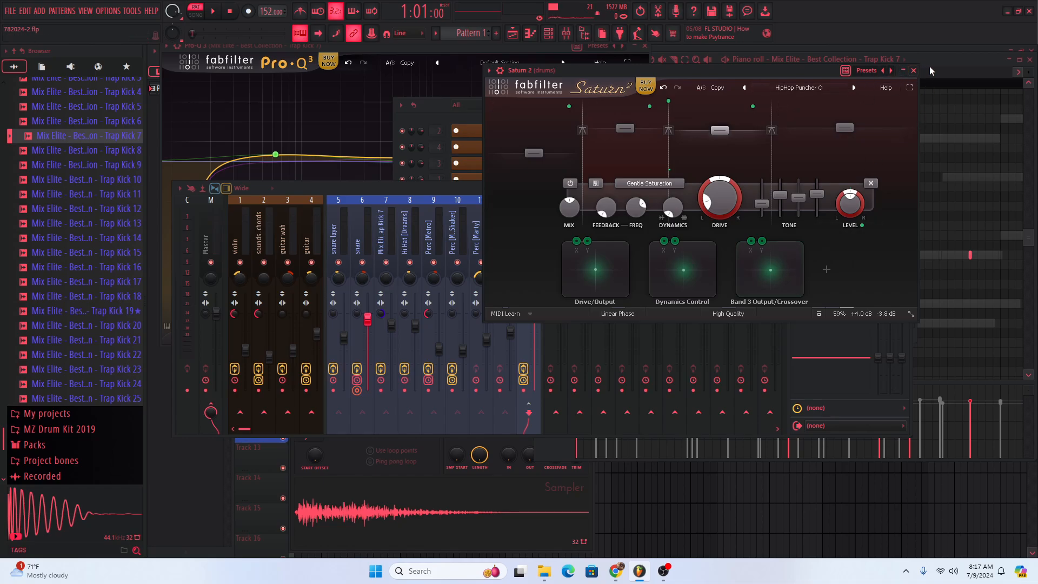
pyautogui.click(913, 70)
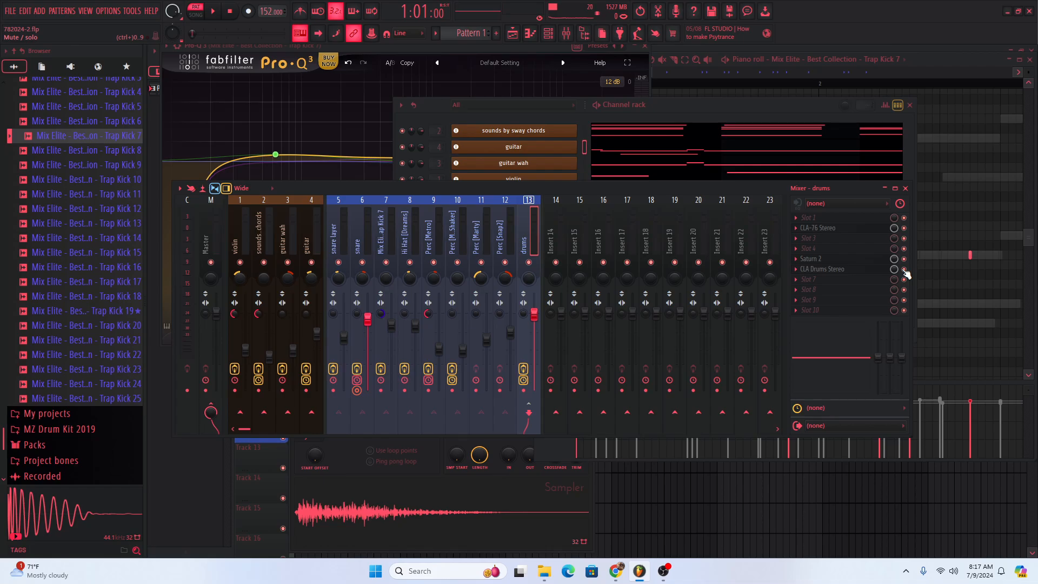
pyautogui.rightClick(902, 269)
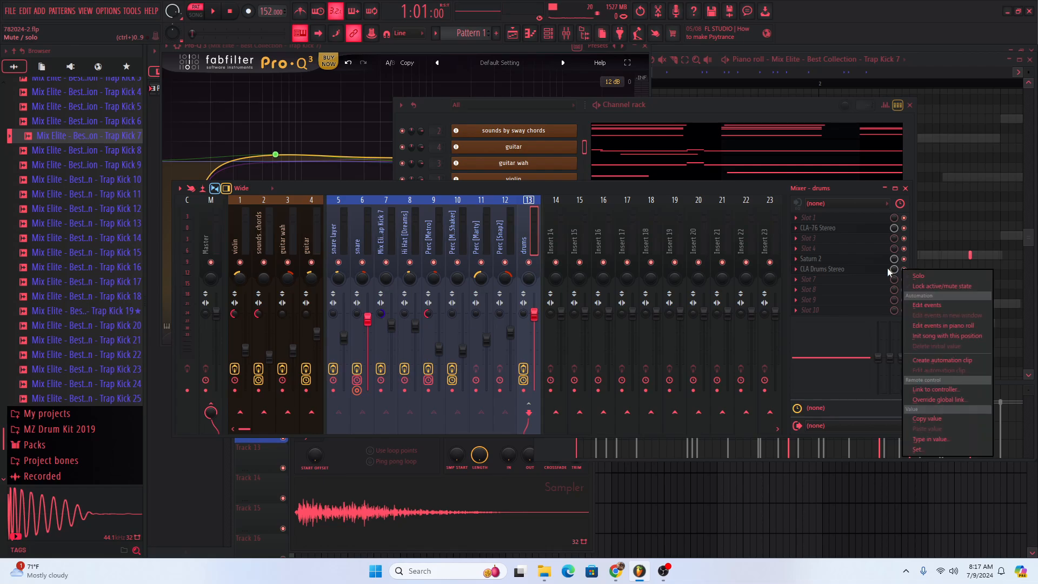
pyautogui.click(657, 169)
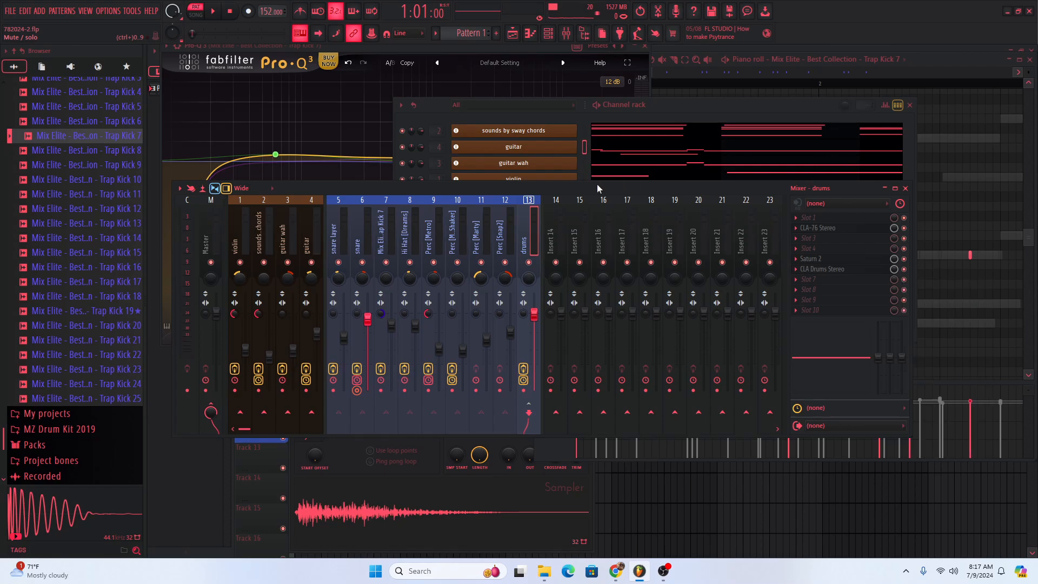
# - Play the pattern briefly, examine the CLA Drums Stereo settings on the drums bus, close the plugin, and reposition the mixer
pyautogui.click(212, 15)
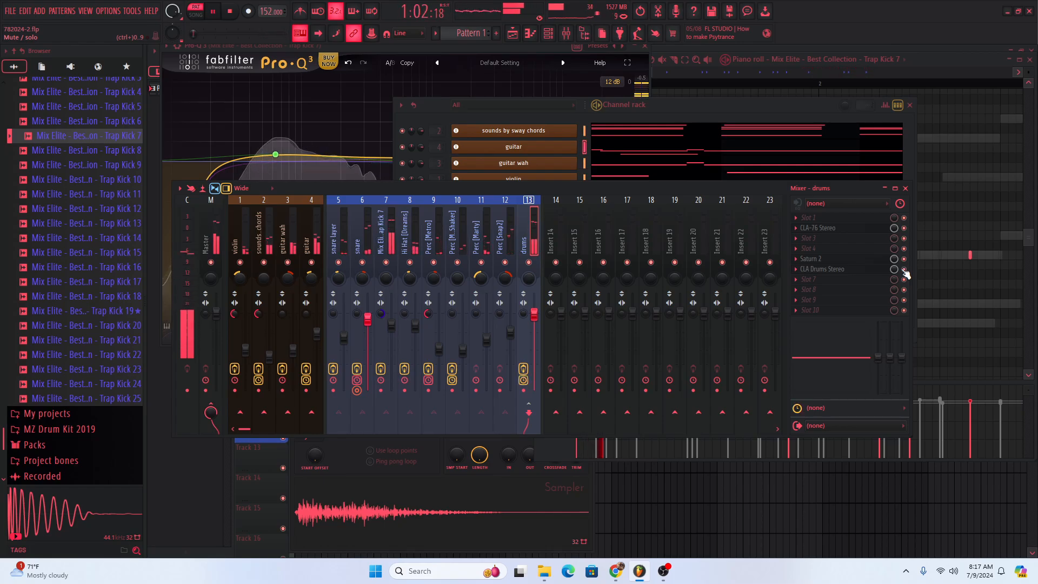
pyautogui.click(213, 12)
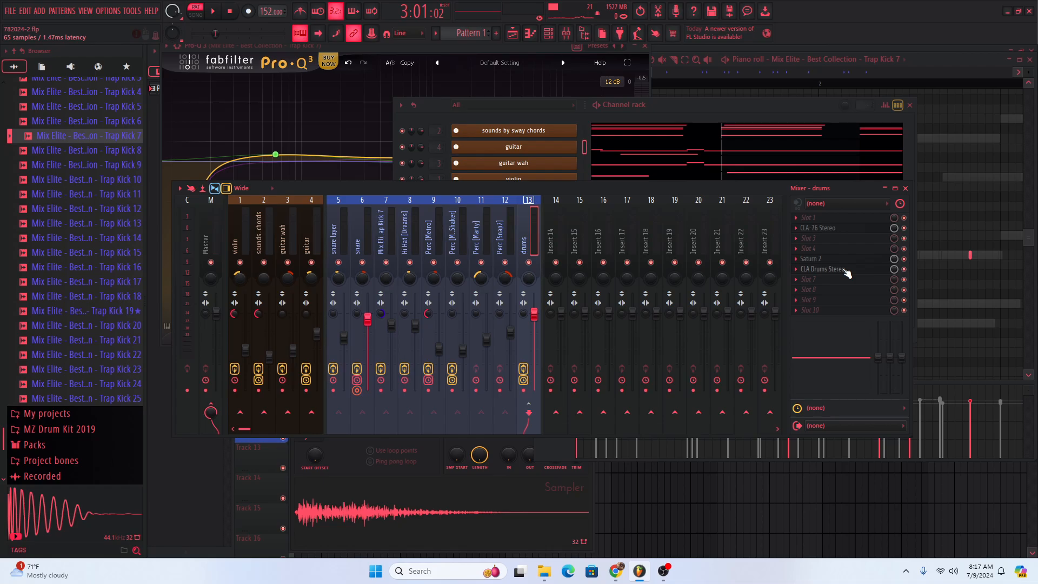
pyautogui.click(827, 270)
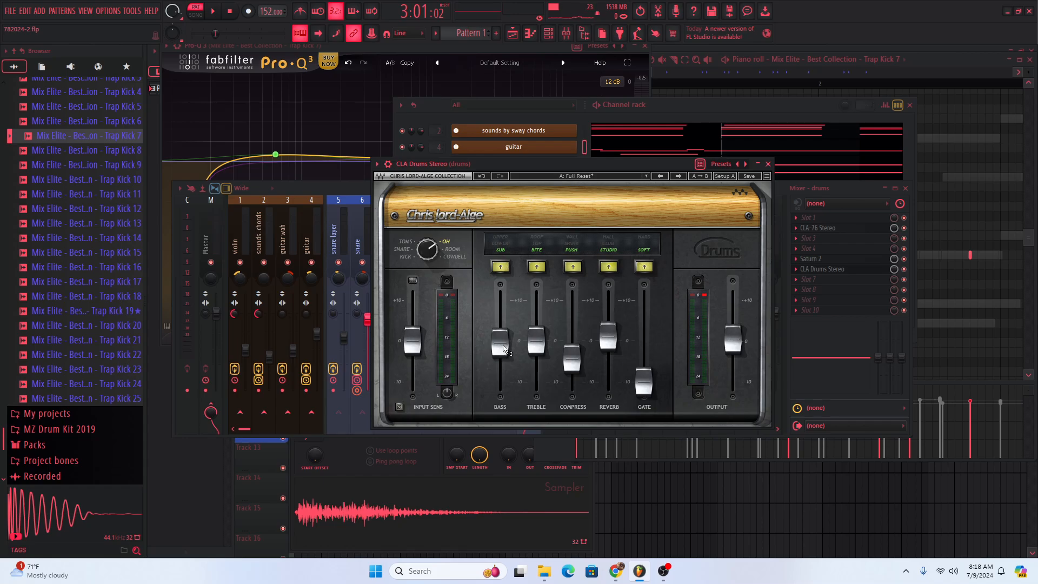
pyautogui.moveTo(506, 344)
pyautogui.click(767, 165)
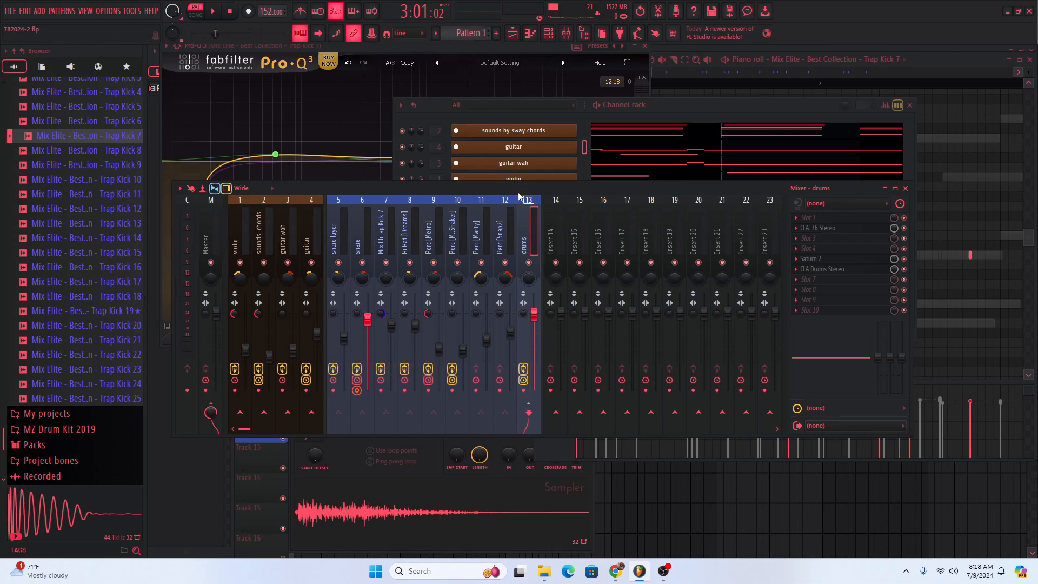
pyautogui.moveTo(519, 196); pyautogui.dragTo(580, 128)
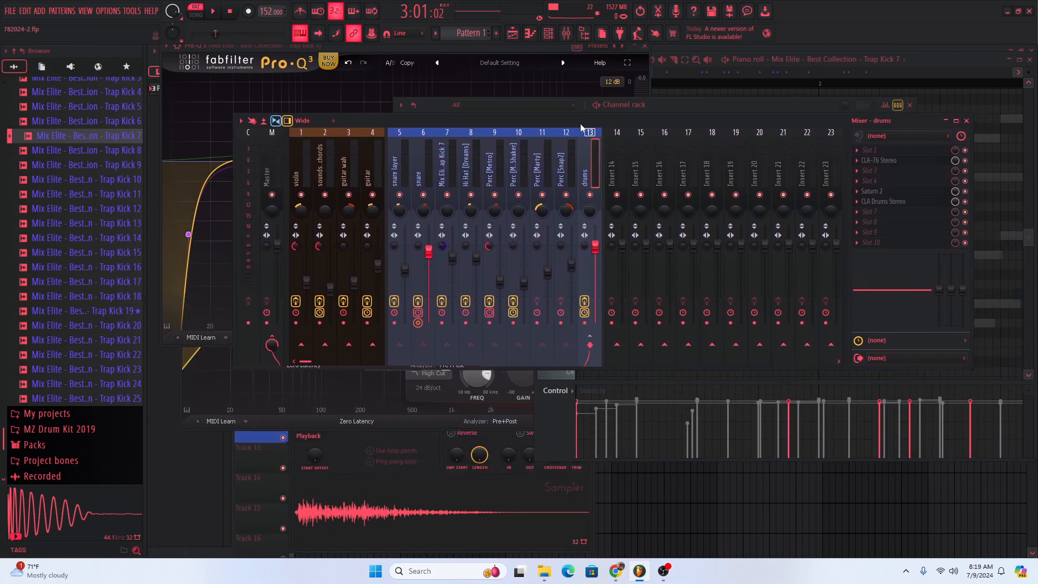